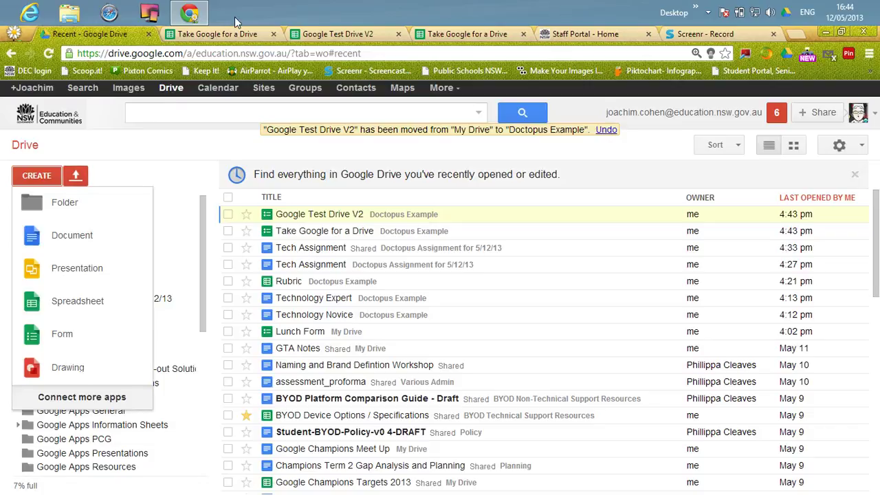
Open the form linked to the Google Test Drive V2 spreadsheet for editing and maximise its window.
{"action": "left_click", "coordinate": [341, 36]}
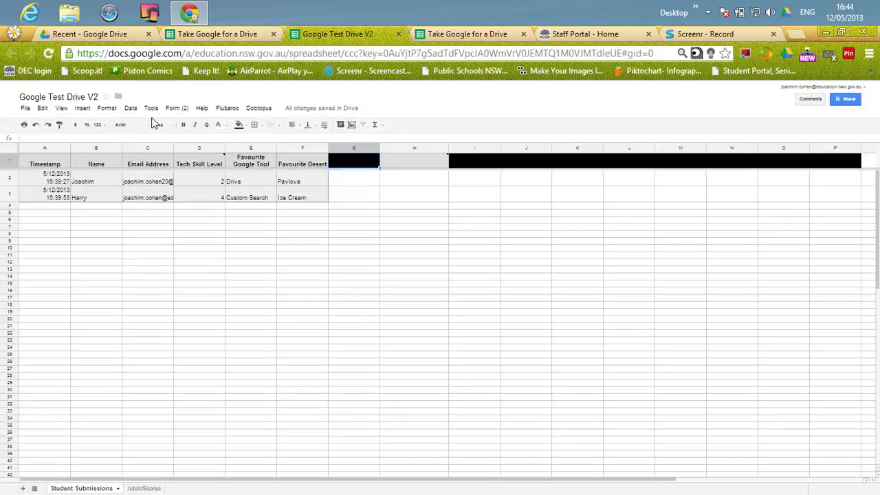
{"action": "left_click", "coordinate": [180, 112]}
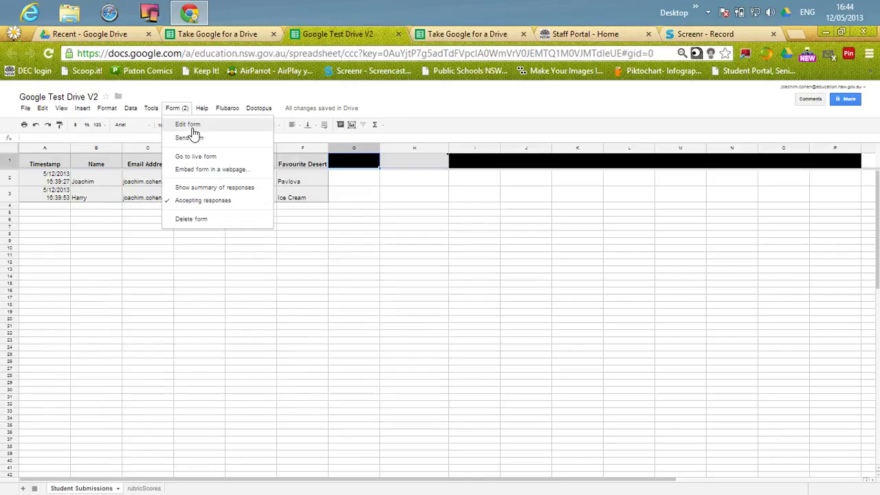
{"action": "left_click", "coordinate": [193, 126]}
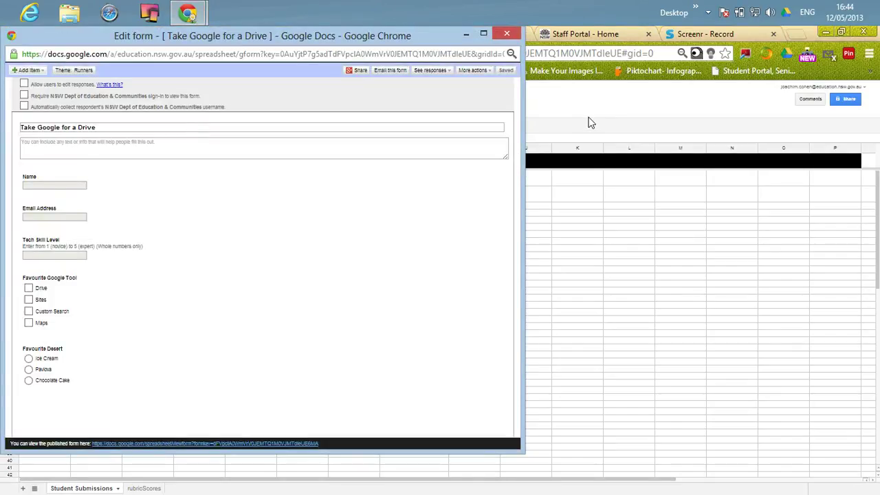
{"action": "left_click", "coordinate": [483, 34]}
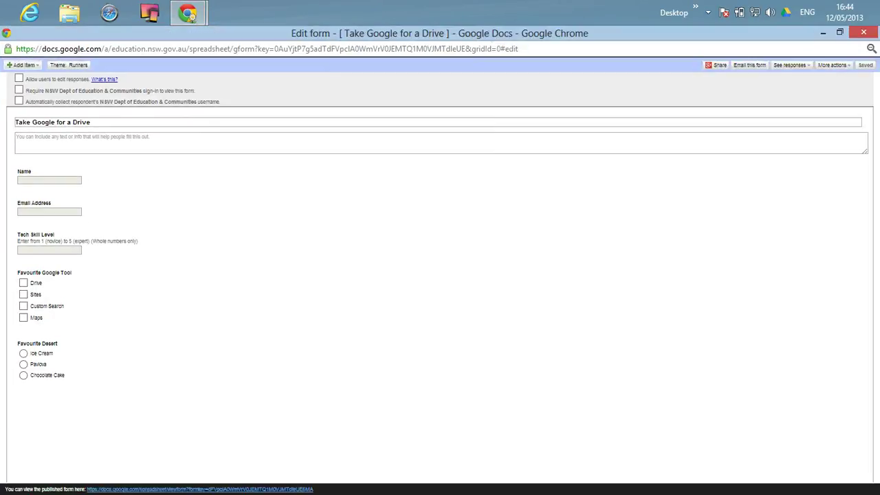
Review the available question types, the Favourite Google Tool question's settings and the form themes, and close the form editor.
{"action": "left_click", "coordinate": [26, 66]}
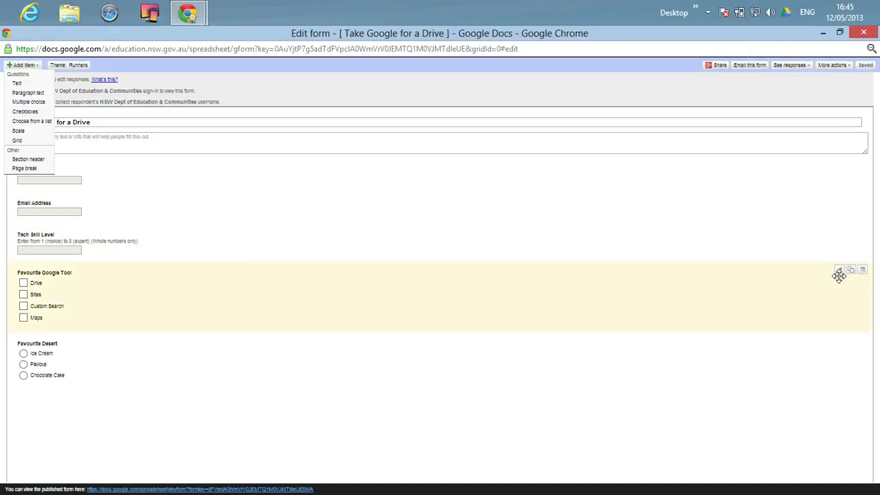
{"action": "left_click", "coordinate": [838, 272]}
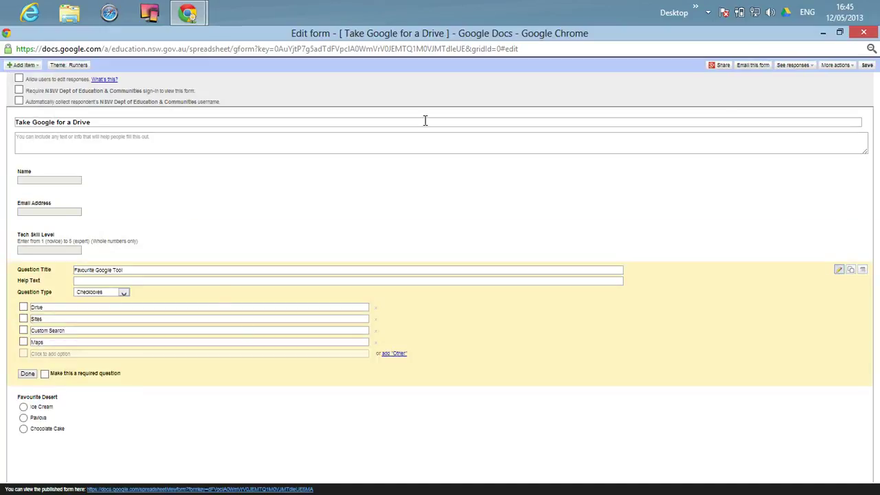
{"action": "left_click", "coordinate": [83, 64]}
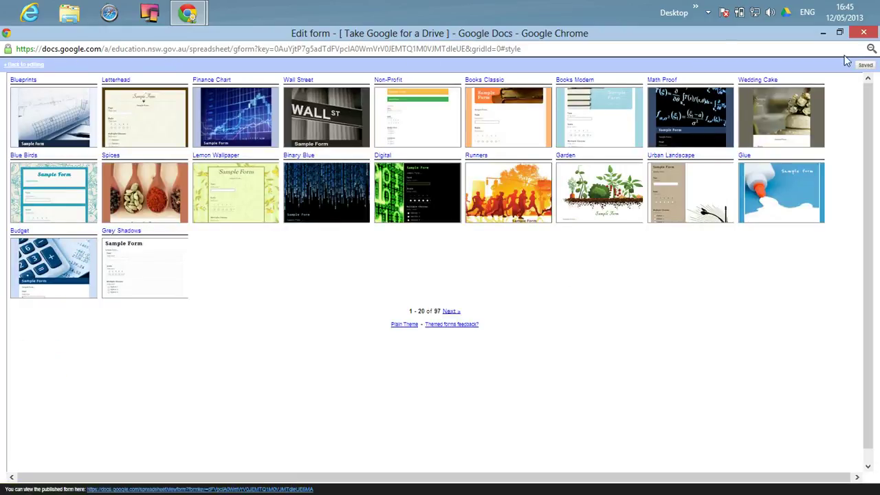
{"action": "left_click", "coordinate": [25, 64]}
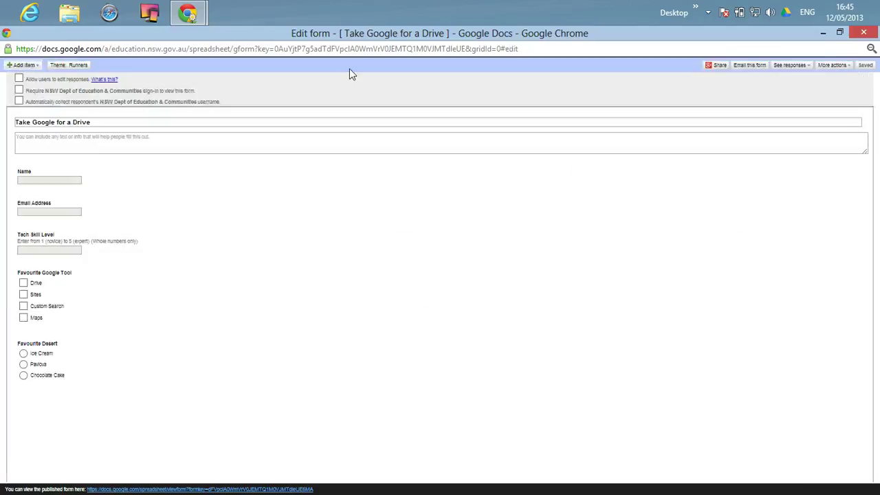
{"action": "left_click", "coordinate": [863, 33]}
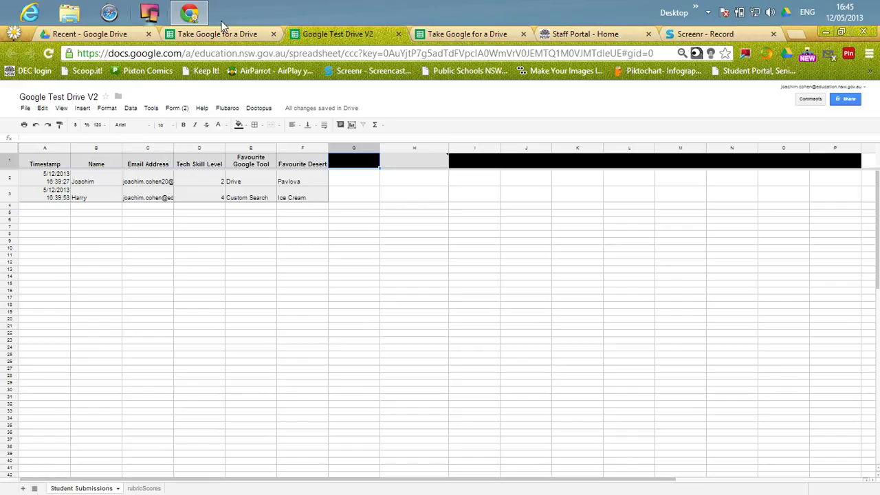
View the live form from the Google Test Drive V2 spreadsheet down to its end and close it.
{"action": "left_click", "coordinate": [173, 108]}
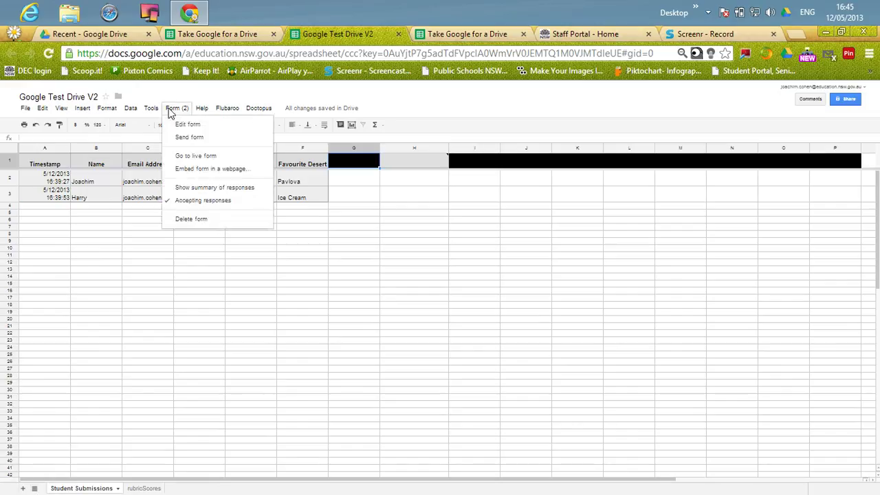
{"action": "left_click", "coordinate": [180, 156]}
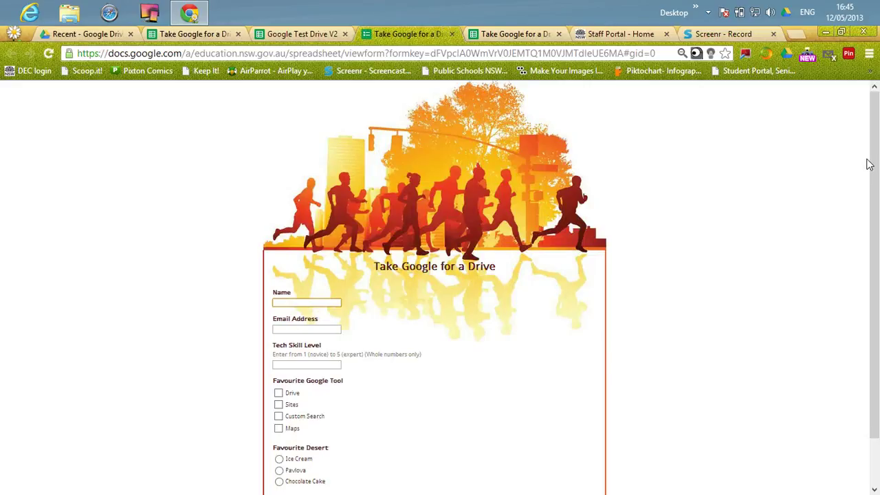
{"action": "left_click_drag", "start_coordinate": [870, 165], "coordinate": [877, 252]}
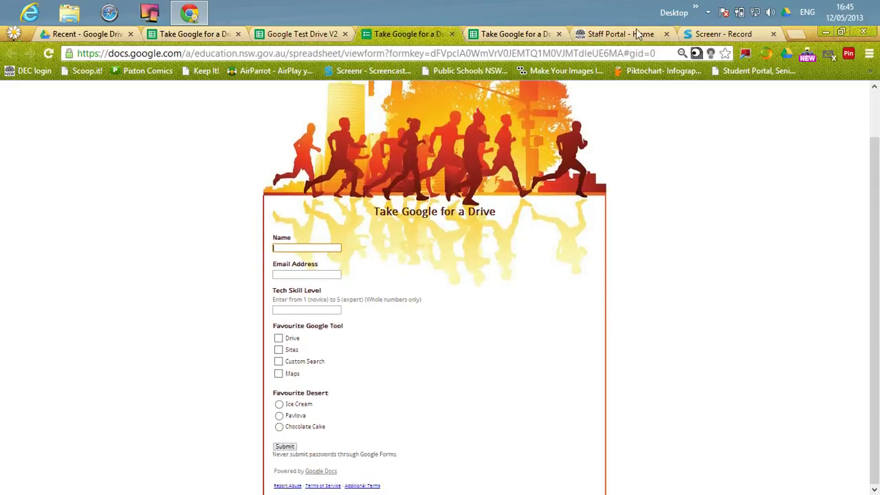
{"action": "left_click", "coordinate": [451, 34]}
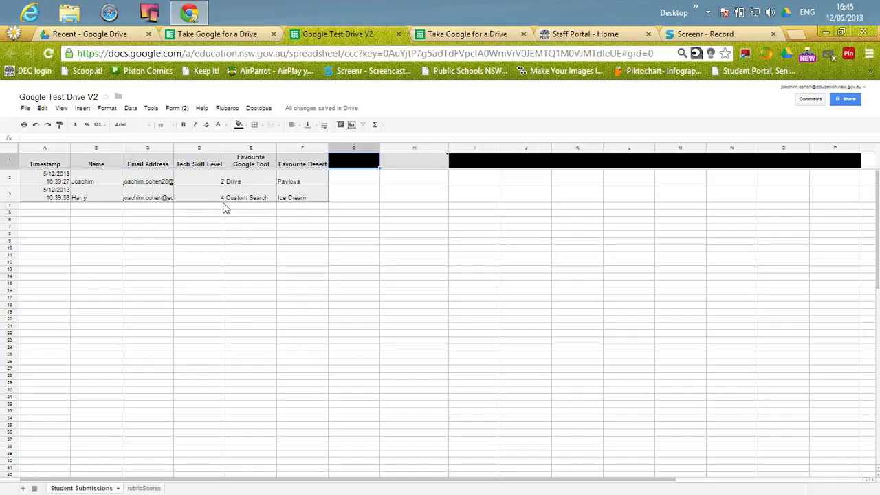
Look up the Doctopus V4.1.4 script in the public script gallery and close the gallery without installing anything.
{"action": "left_click", "coordinate": [151, 109]}
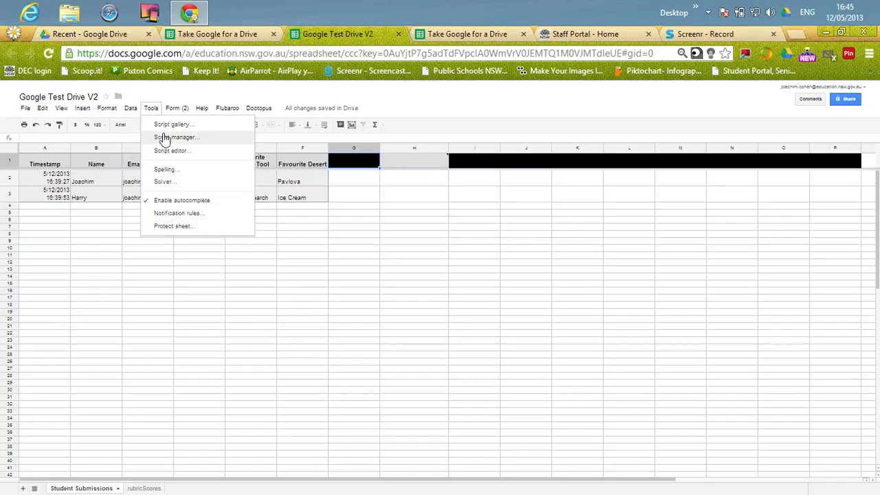
{"action": "left_click", "coordinate": [167, 126]}
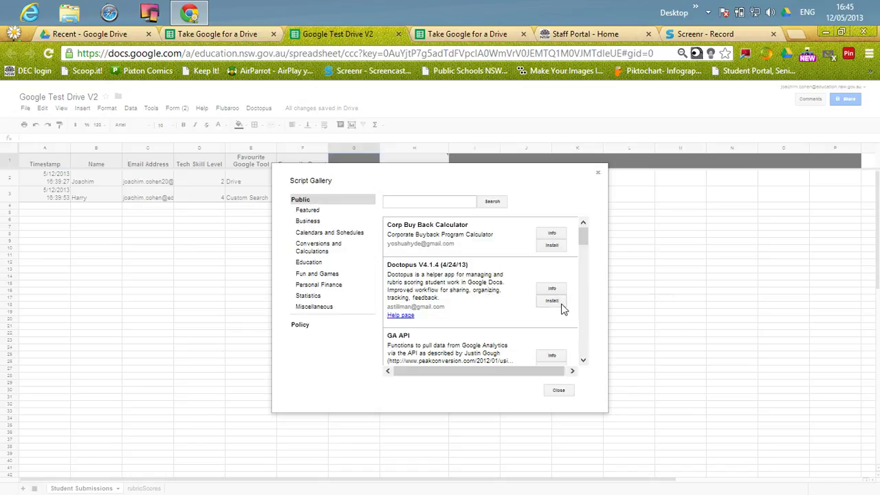
{"action": "left_click", "coordinate": [599, 174]}
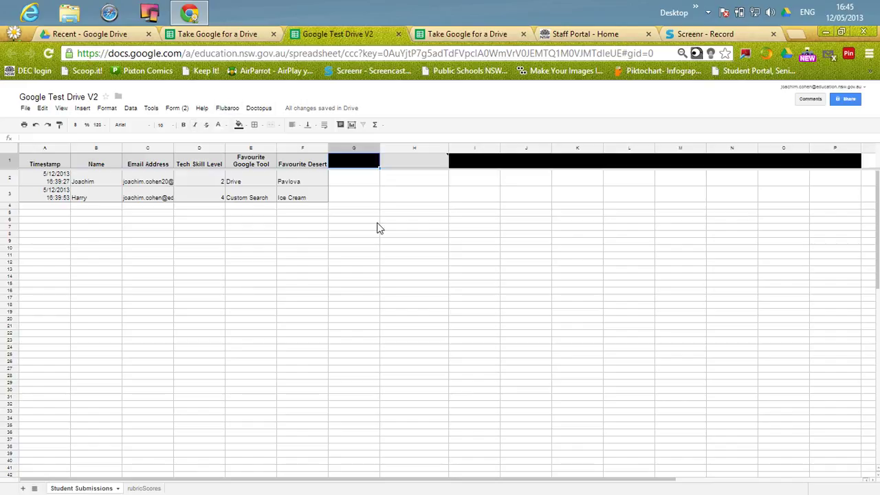
Launch the Doctopus installation, authorize the script and grant it access to the Drive API.
{"action": "left_click", "coordinate": [258, 109]}
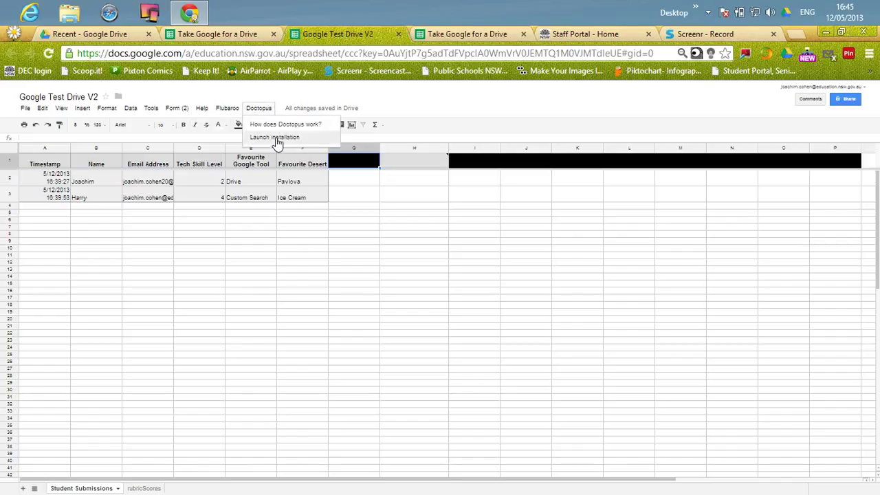
{"action": "left_click", "coordinate": [276, 137]}
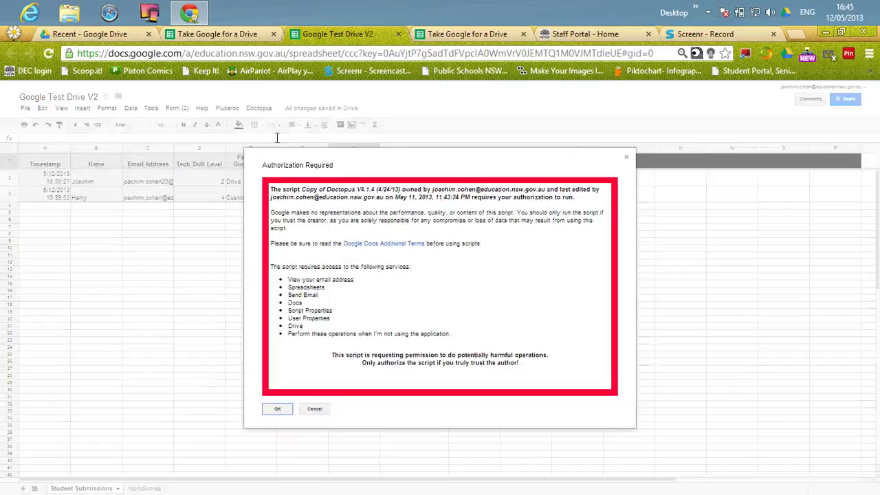
{"action": "left_click", "coordinate": [278, 409]}
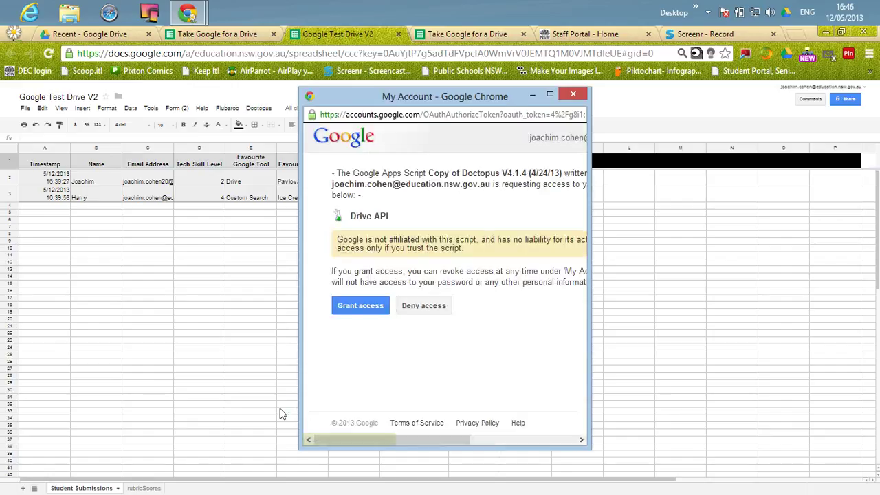
{"action": "left_click", "coordinate": [358, 309]}
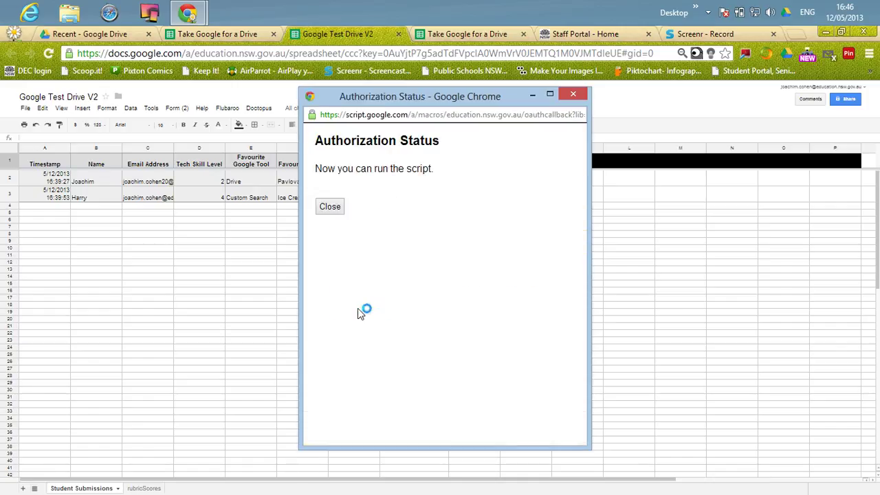
{"action": "left_click", "coordinate": [326, 208]}
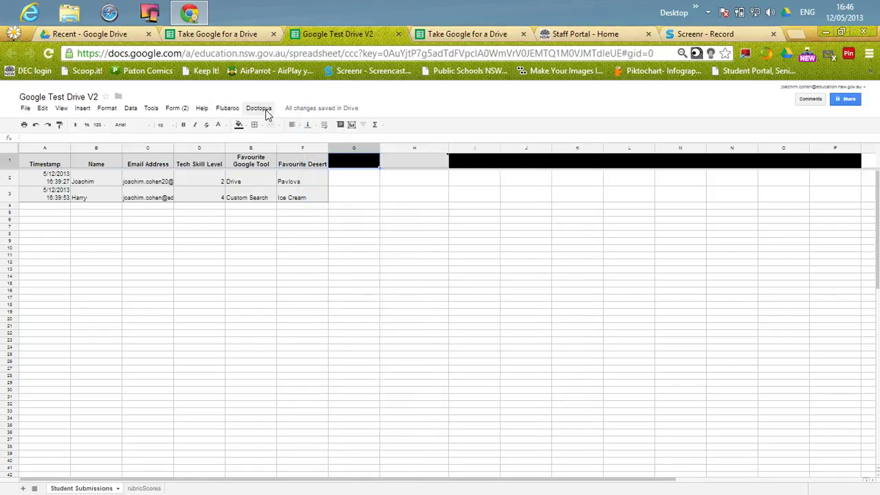
Relaunch the Doctopus installation and set the document sharing arrangement to individual - differentiated.
{"action": "left_click", "coordinate": [265, 109]}
{"action": "left_click", "coordinate": [265, 136]}
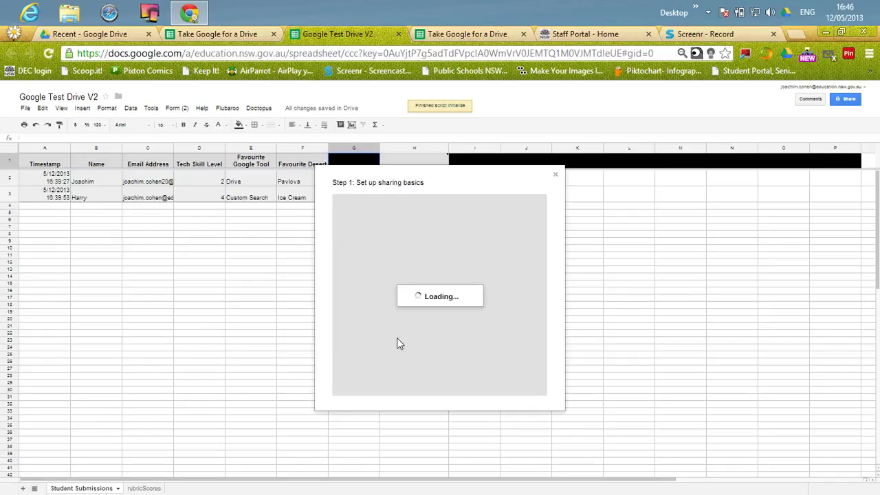
{"action": "left_click", "coordinate": [412, 249]}
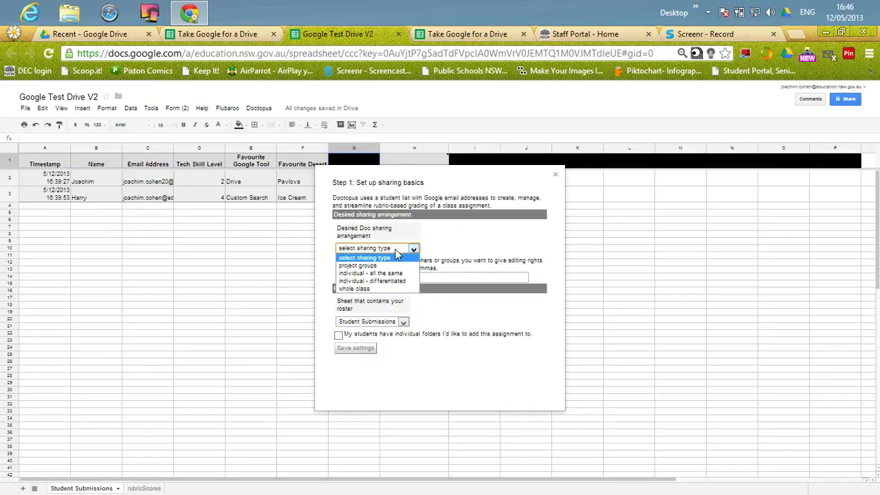
{"action": "left_click", "coordinate": [373, 280]}
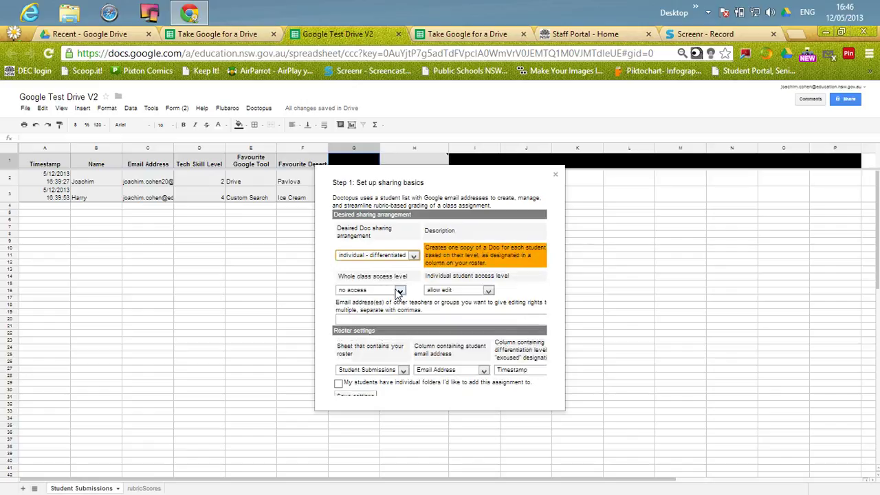
Choose no access for the whole class and allow edit for individual students.
{"action": "left_click", "coordinate": [389, 292]}
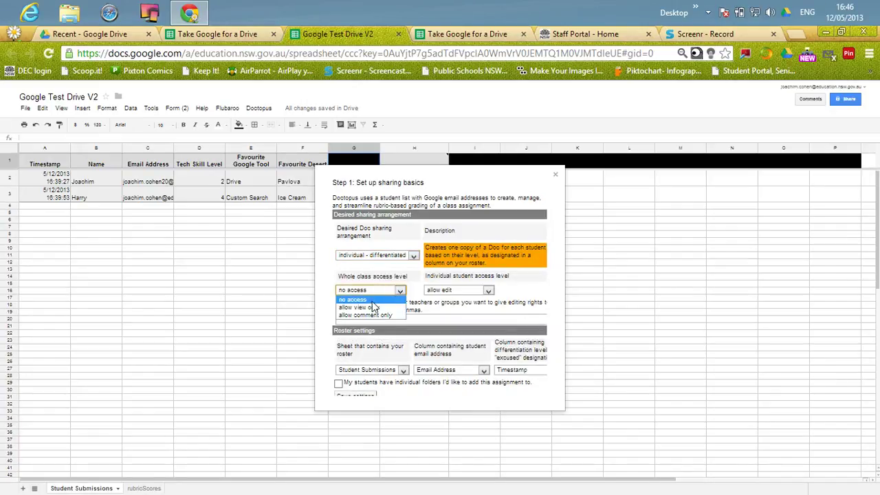
{"action": "left_click", "coordinate": [370, 300]}
{"action": "left_click", "coordinate": [387, 289]}
{"action": "left_click", "coordinate": [419, 295]}
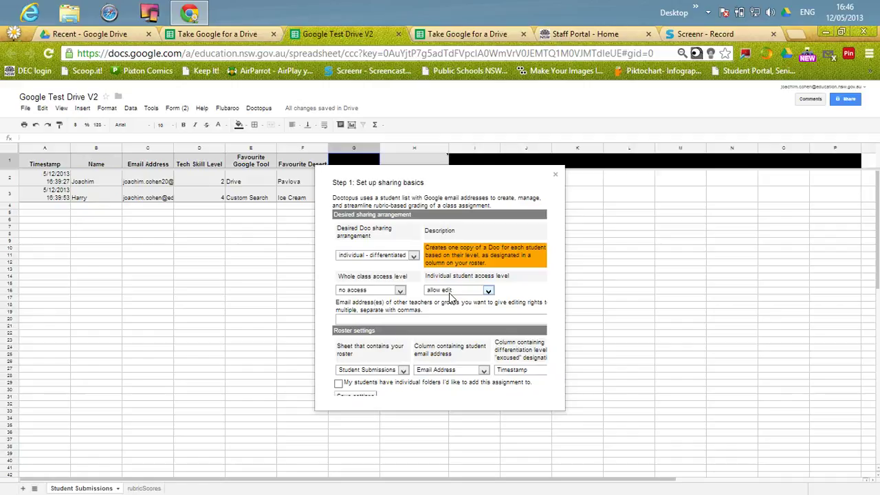
{"action": "left_click", "coordinate": [467, 291]}
{"action": "left_click", "coordinate": [467, 297]}
Use the Tech Skill Level column as the differentiation level and save the sharing settings.
{"action": "left_click", "coordinate": [511, 373]}
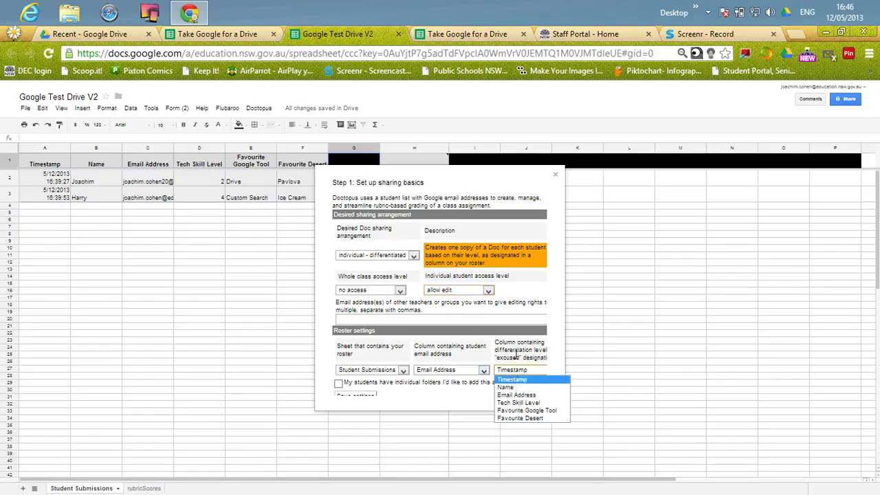
{"action": "left_click", "coordinate": [522, 403]}
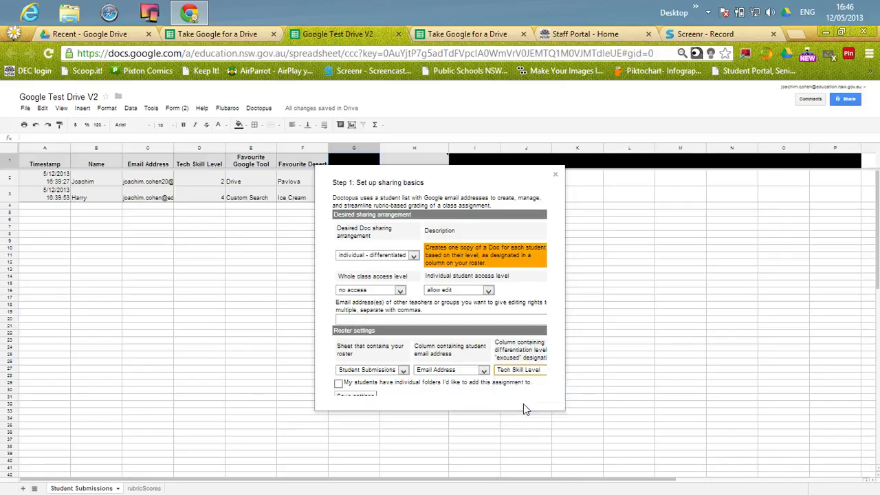
{"action": "left_click", "coordinate": [361, 398]}
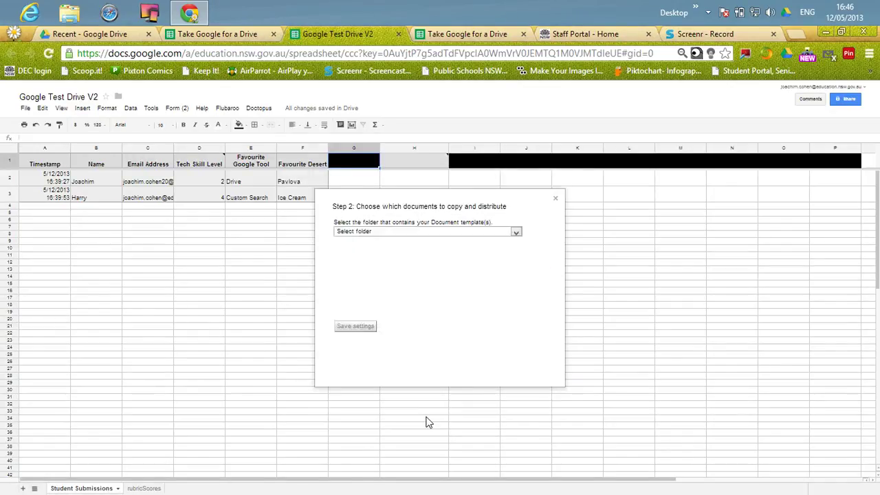
Select the Doctopus Example folder as the source of the document templates.
{"action": "left_click", "coordinate": [421, 232]}
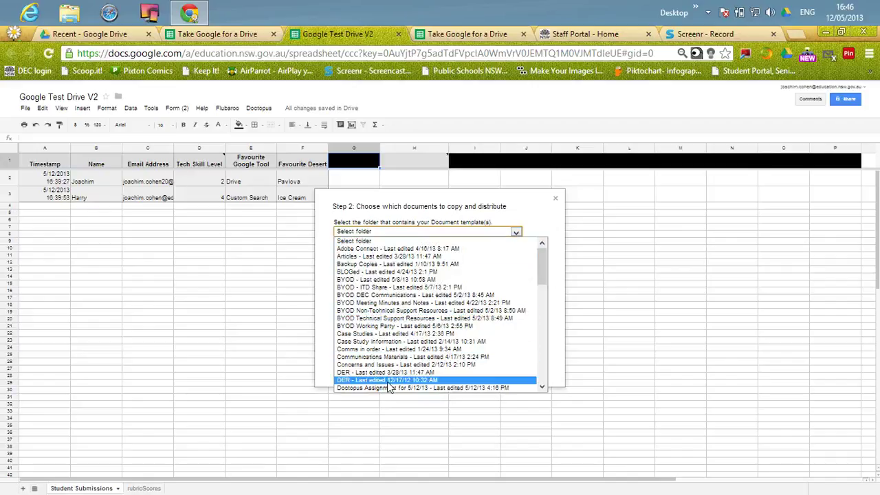
{"action": "scroll", "coordinate": [541, 289], "scroll_direction": "down", "scroll_amount": 2}
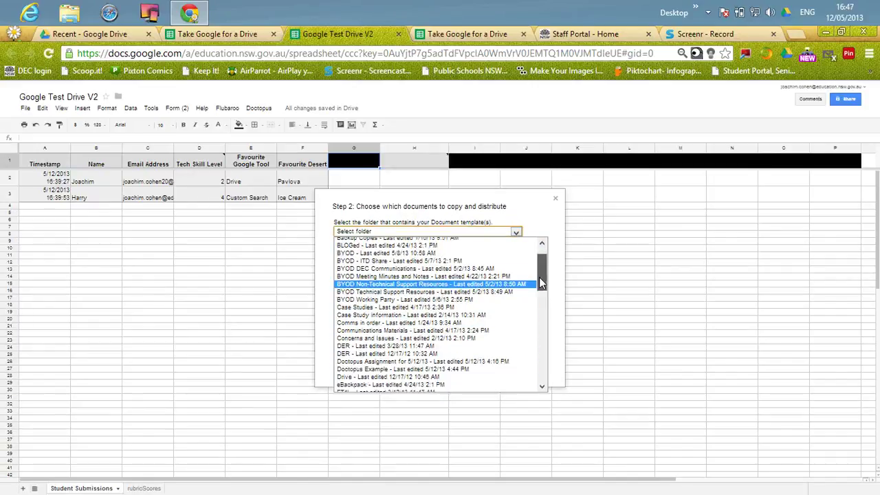
{"action": "left_click", "coordinate": [409, 346]}
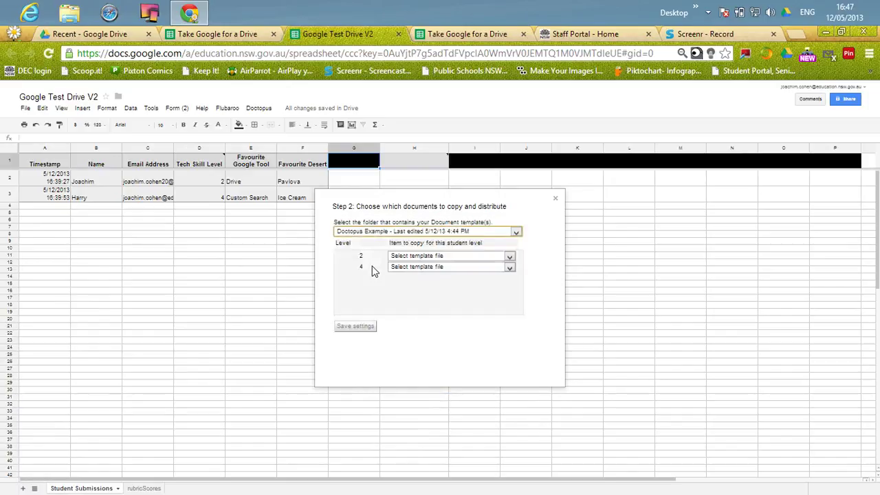
Assign the Technology Novice document to level 2 and Technology Expert to level 4, and save the template settings.
{"action": "left_click", "coordinate": [410, 256]}
{"action": "left_click", "coordinate": [420, 305]}
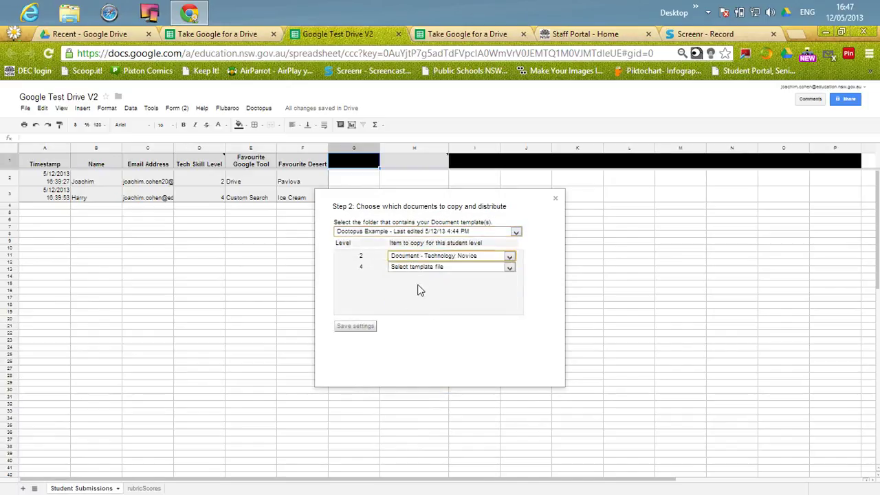
{"action": "left_click", "coordinate": [406, 268]}
{"action": "left_click", "coordinate": [415, 311]}
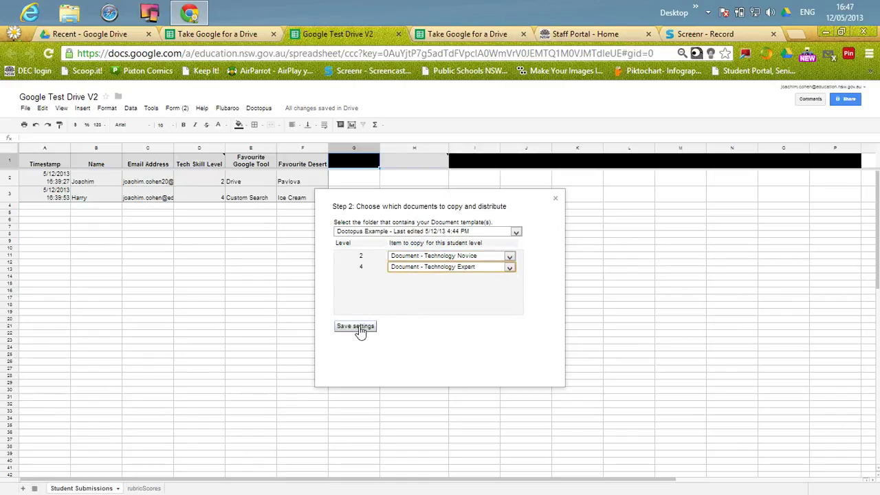
{"action": "left_click", "coordinate": [359, 328]}
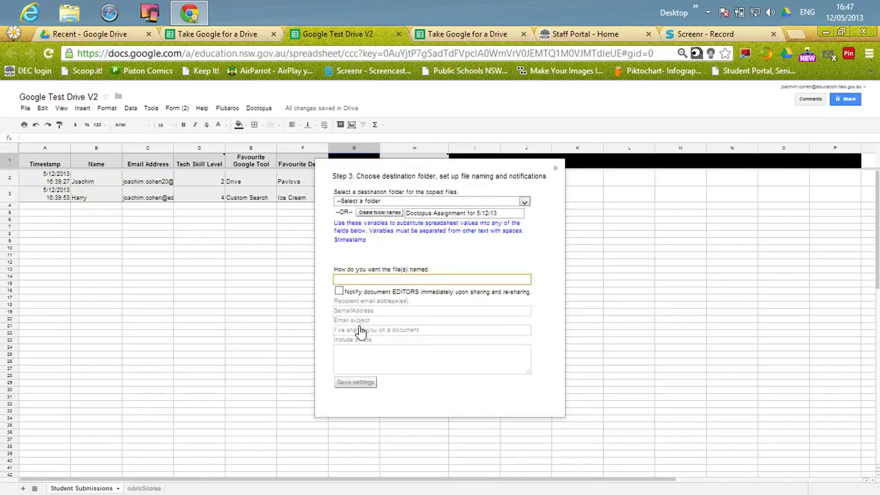
Create a destination folder named Doctopus Assignment V2 for the copied files.
{"action": "left_click", "coordinate": [377, 203]}
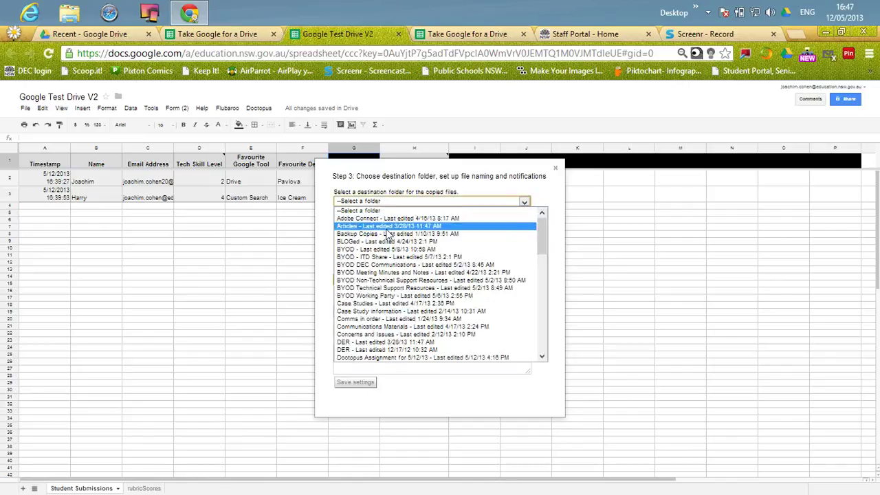
{"action": "left_click", "coordinate": [403, 358]}
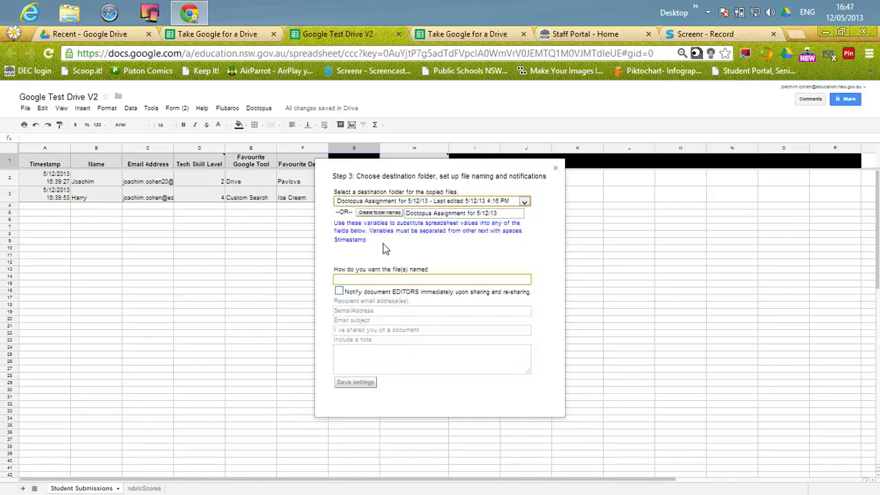
{"action": "left_click", "coordinate": [433, 213]}
{"action": "left_click_drag", "start_coordinate": [504, 214], "coordinate": [466, 214]}
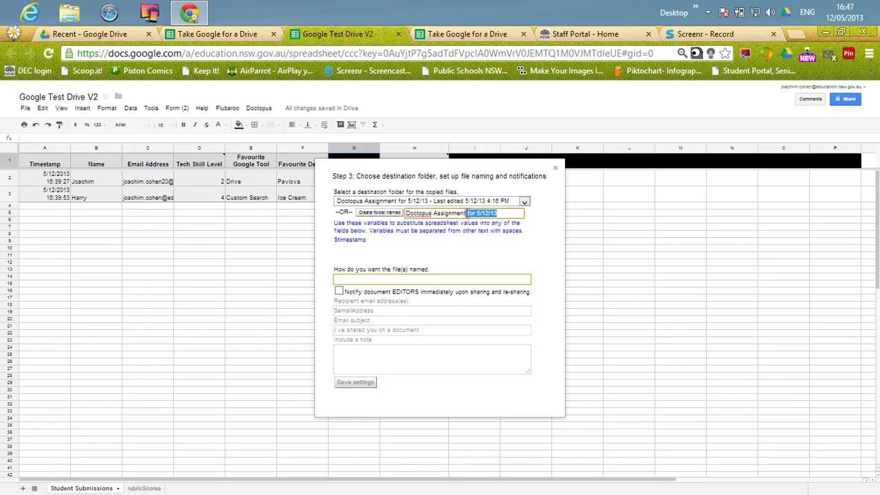
{"action": "key", "text": "BackSpace"}
{"action": "type", "text": "V2"}
{"action": "left_click", "coordinate": [378, 213]}
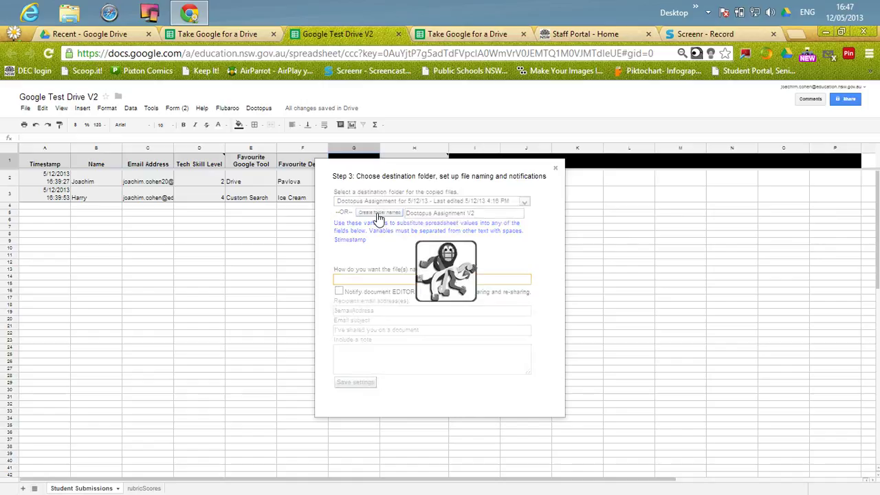
Name the copied files Tech Ass, leave editor notifications off, and save the settings.
{"action": "left_click", "coordinate": [377, 280]}
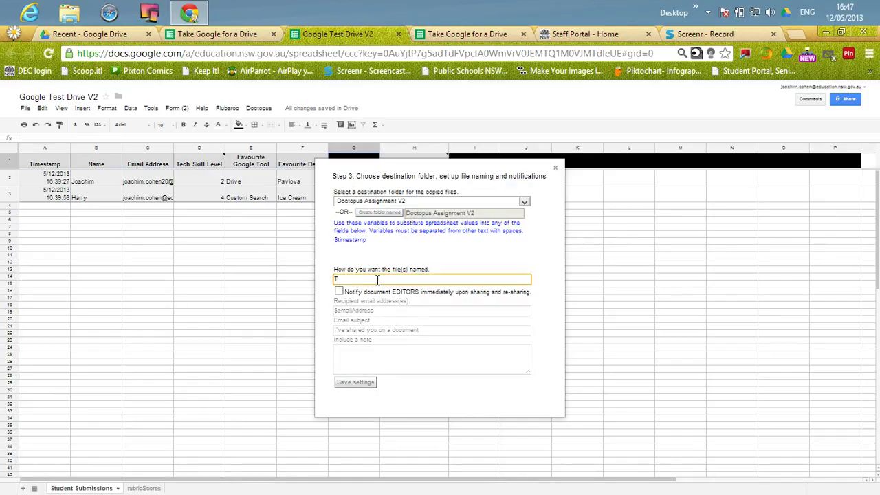
{"action": "type", "text": "Tech Ass"}
{"action": "left_click", "coordinate": [338, 292]}
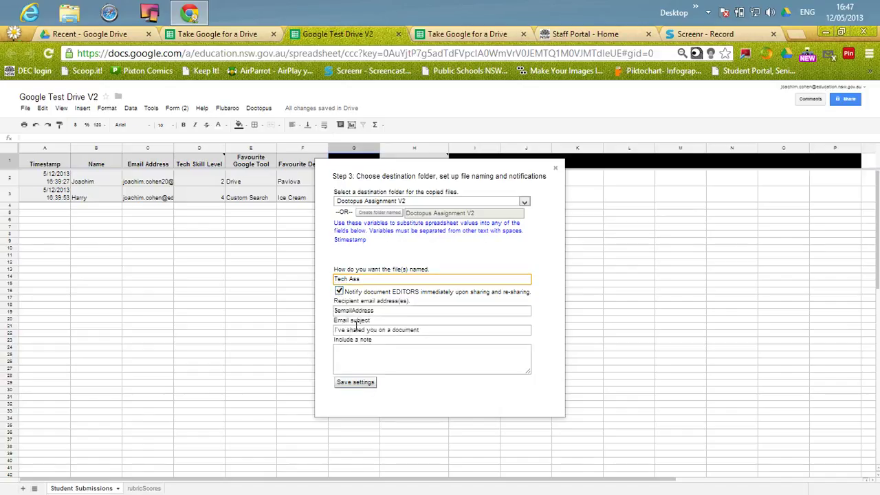
{"action": "left_click", "coordinate": [338, 292]}
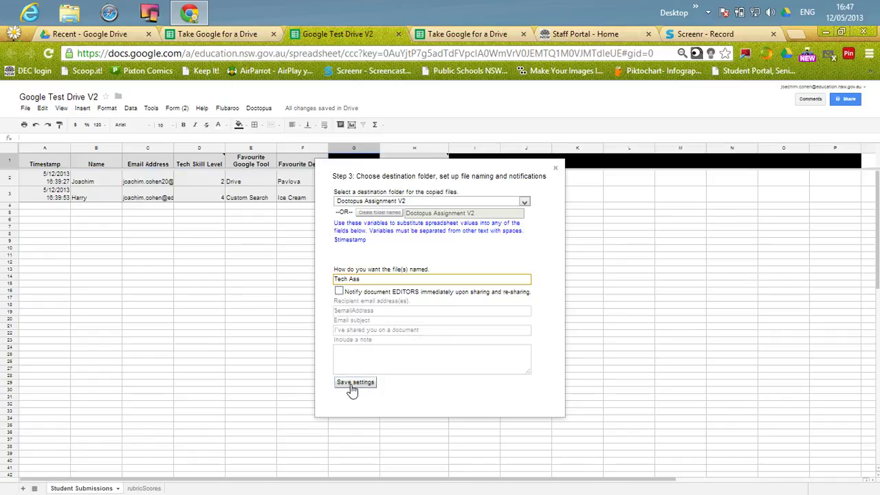
{"action": "left_click", "coordinate": [354, 384]}
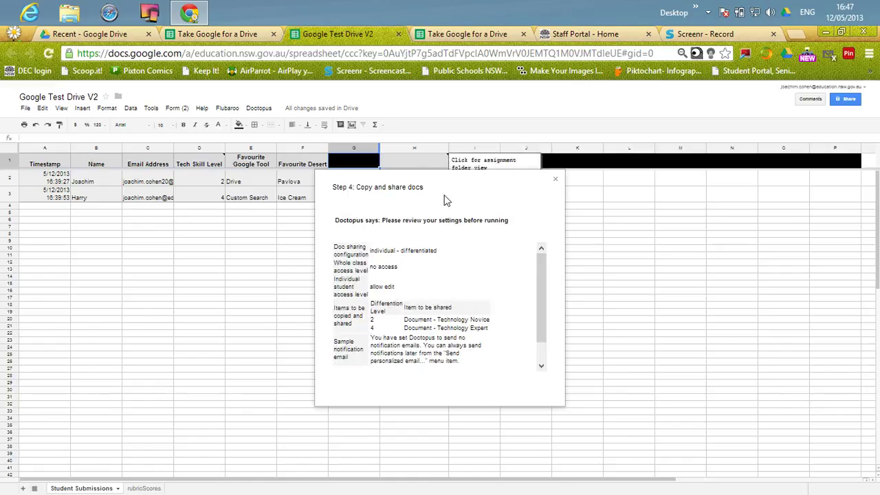
Review the Doctopus settings, run the copy to share the documents, and dismiss the completion message.
{"action": "scroll", "coordinate": [540, 271], "scroll_direction": "down", "scroll_amount": 2}
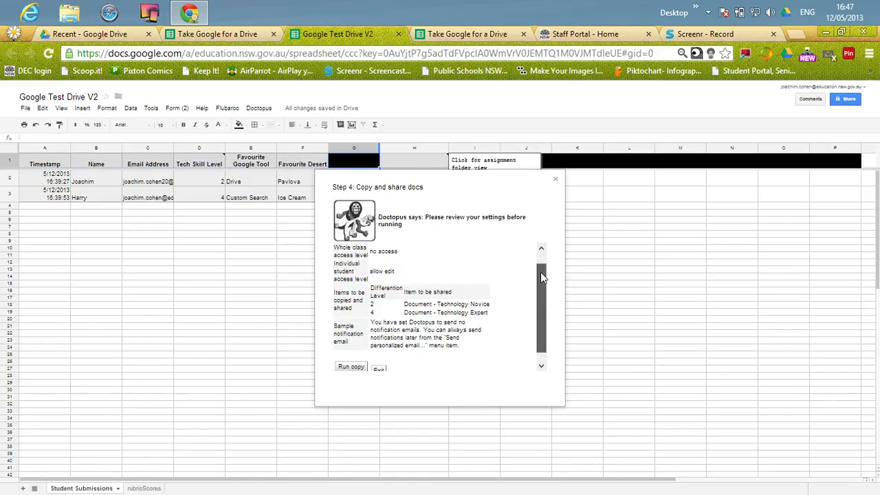
{"action": "scroll", "coordinate": [542, 308], "scroll_direction": "up", "scroll_amount": 2}
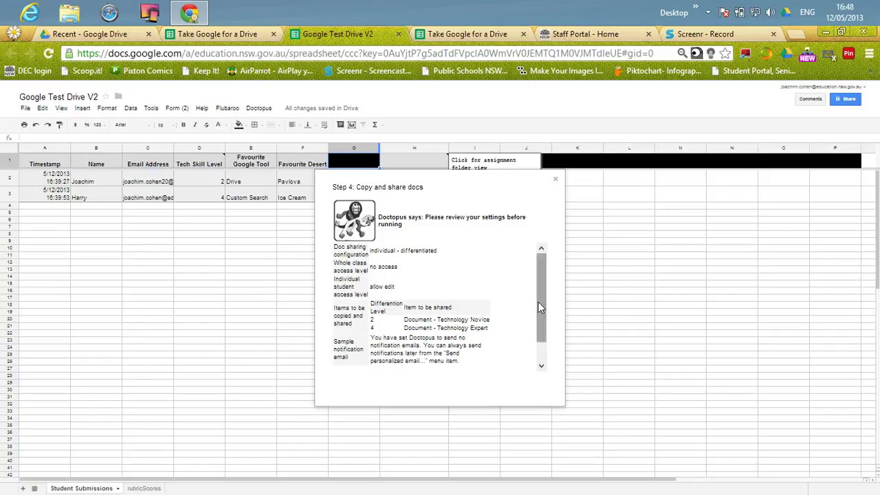
{"action": "scroll", "coordinate": [538, 302], "scroll_direction": "down", "scroll_amount": 2}
{"action": "left_click", "coordinate": [351, 360]}
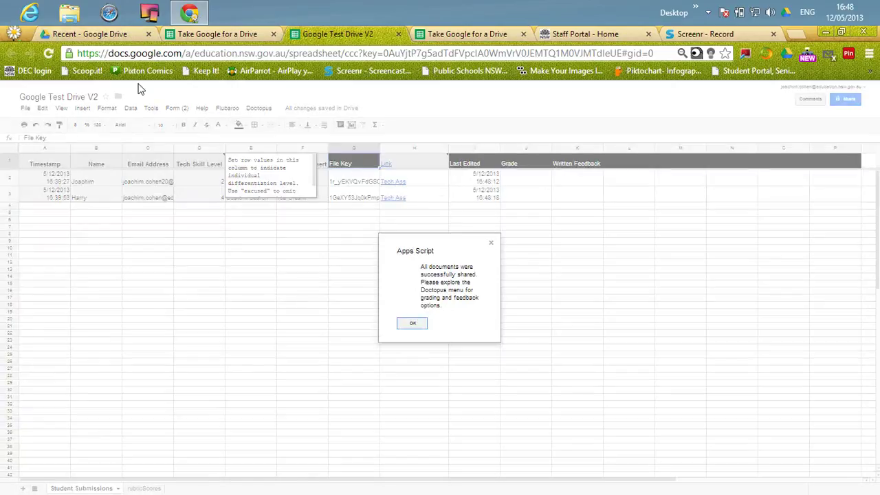
{"action": "left_click", "coordinate": [419, 323]}
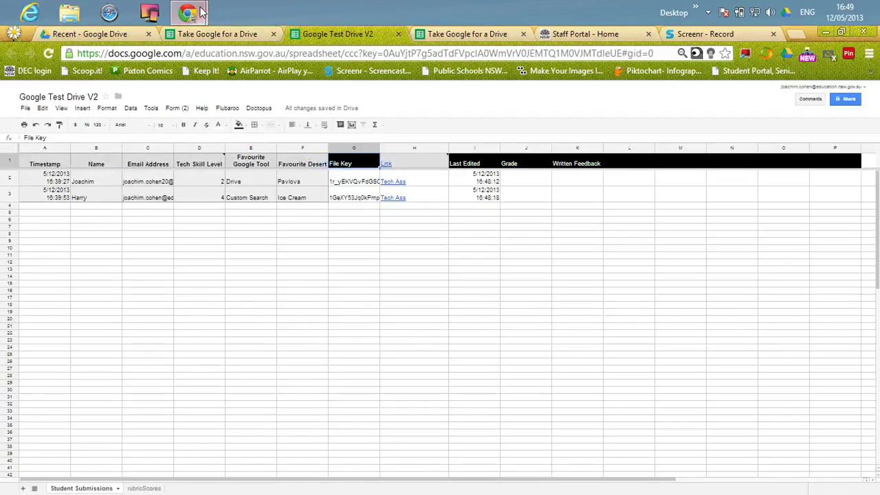
Switch to the student's Shared with me window in Google Drive and open the Tech Ass document.
{"action": "mouse_move", "coordinate": [190, 14]}
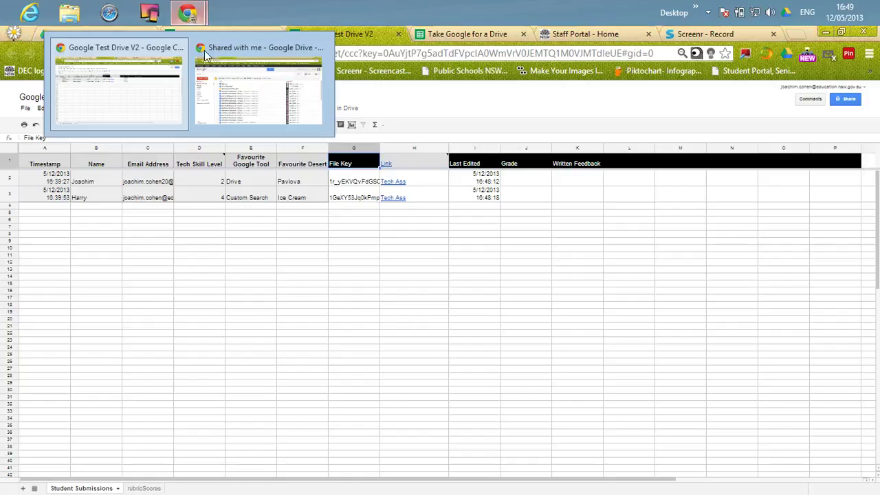
{"action": "left_click", "coordinate": [222, 53]}
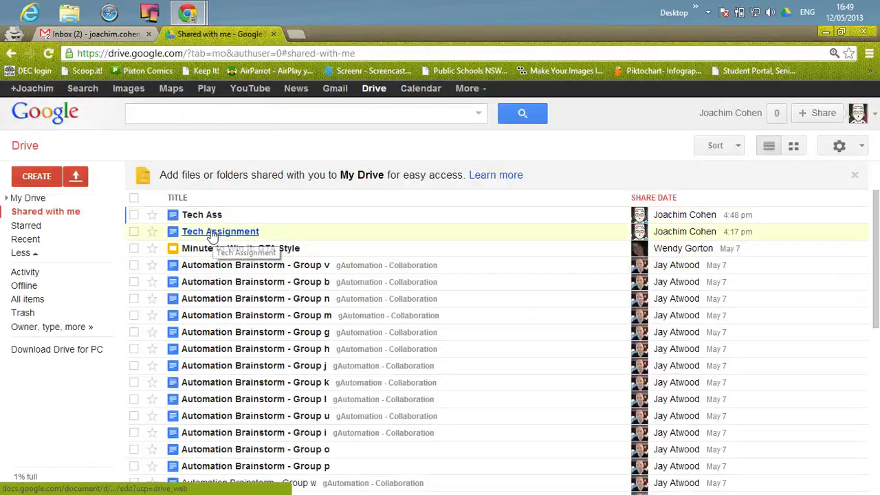
{"action": "left_click", "coordinate": [198, 215]}
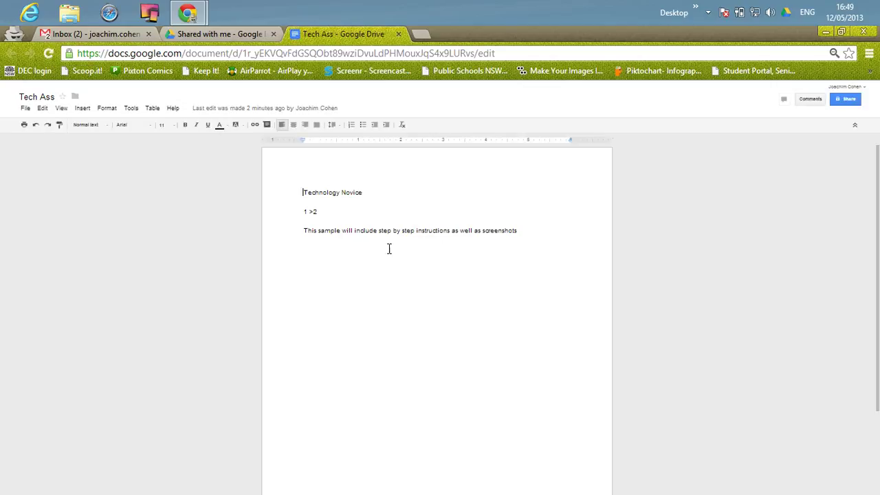
Add the line "Ohh how woill i do?" below the last paragraph of the shared document.
{"action": "left_click", "coordinate": [549, 236]}
{"action": "key", "text": "Return"}
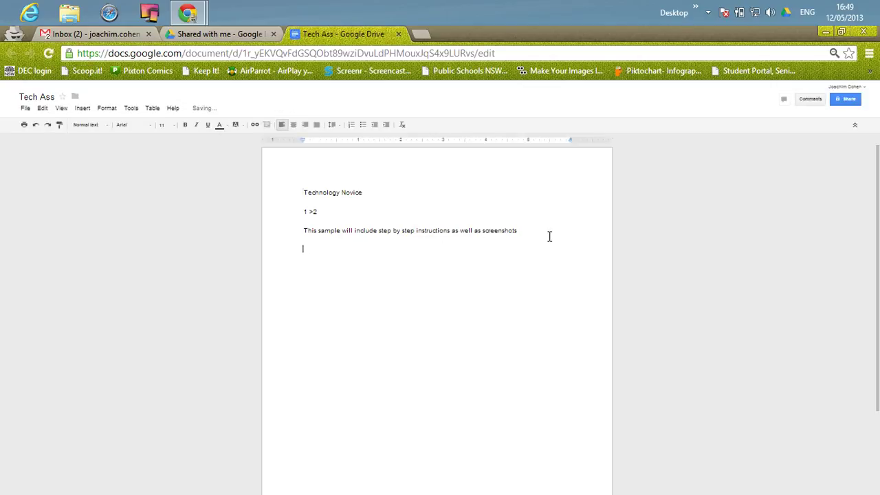
{"action": "type", "text": "Ohh how wo"}
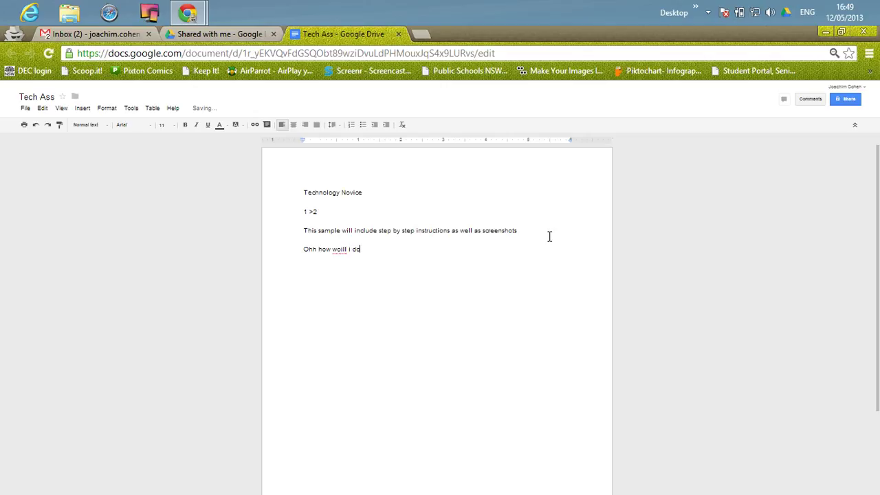
{"action": "type", "text": "ill i do?"}
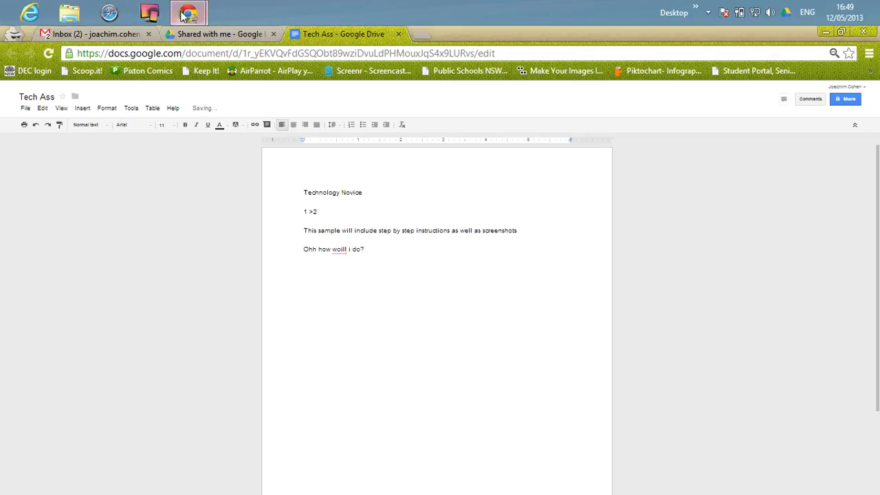
Return to the Google Test Drive V2 spreadsheet and start attaching Goobric through Doctopus.
{"action": "mouse_move", "coordinate": [187, 13]}
{"action": "left_click", "coordinate": [152, 82]}
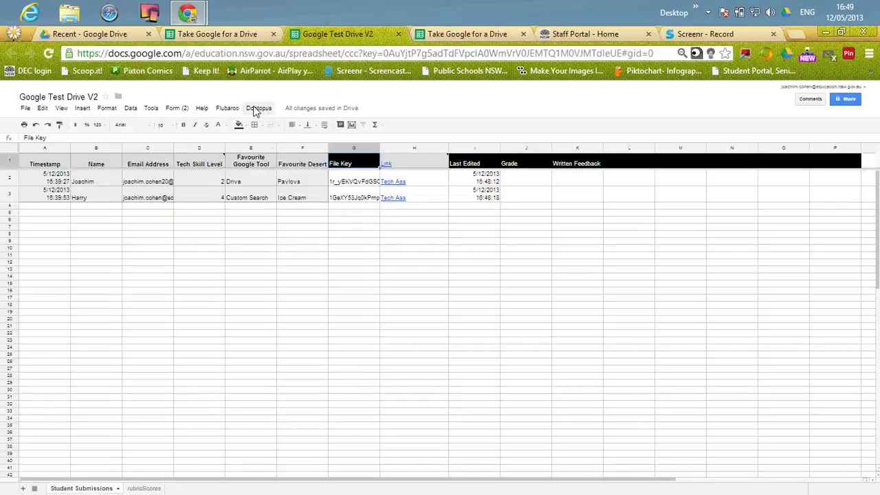
{"action": "left_click", "coordinate": [258, 108]}
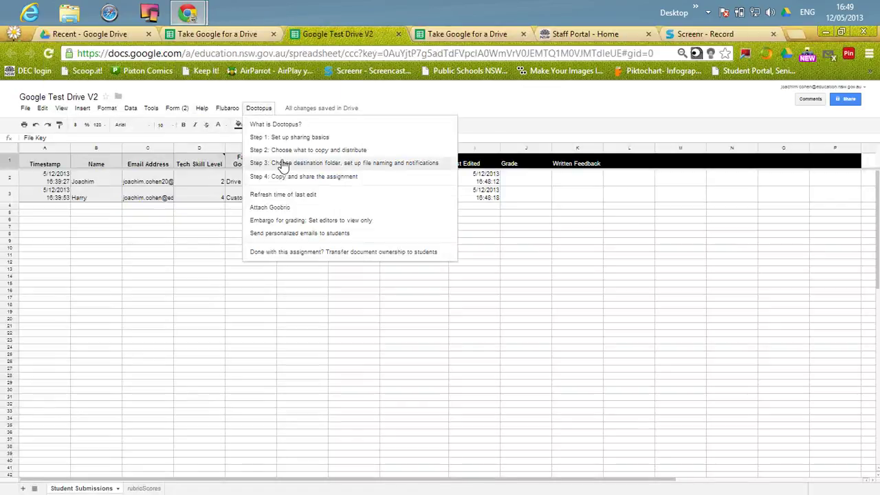
{"action": "left_click", "coordinate": [279, 207]}
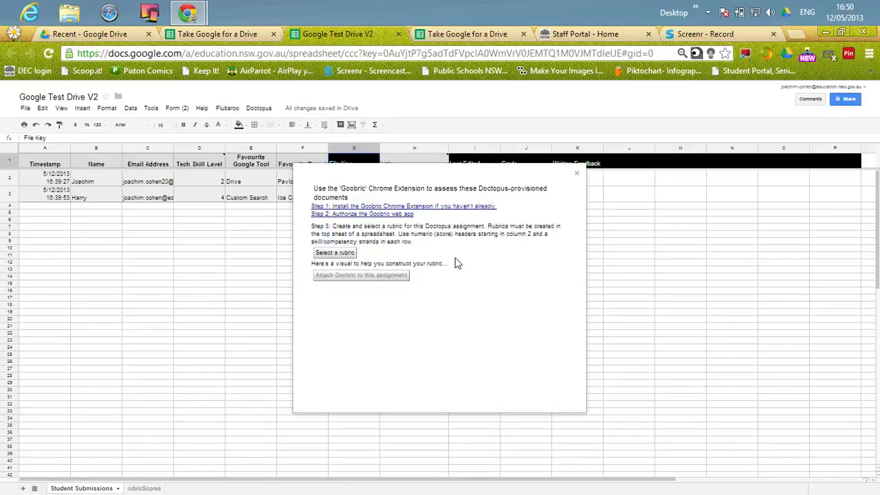
Select the Rubric spreadsheet as the grading rubric and attach Goobric to this assignment.
{"action": "left_click", "coordinate": [335, 253]}
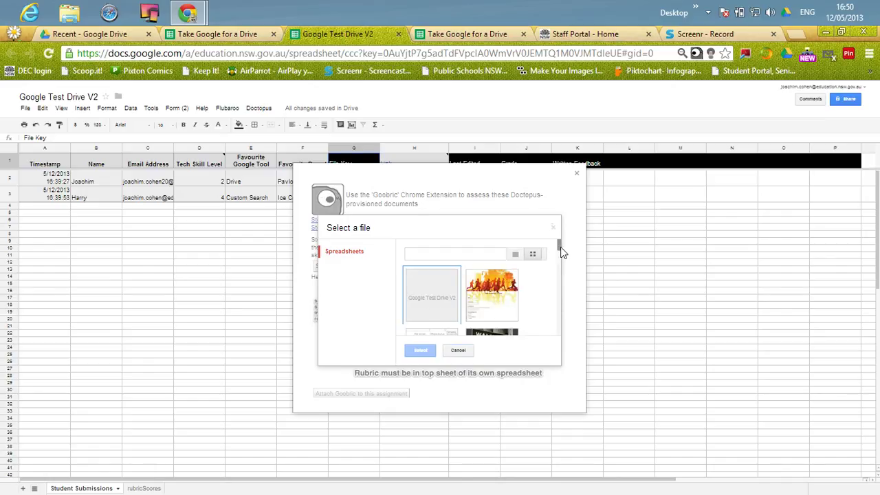
{"action": "mouse_move", "coordinate": [560, 247]}
{"action": "left_mouse_down"}
{"action": "mouse_move", "coordinate": [562, 259]}
{"action": "mouse_move", "coordinate": [561, 249]}
{"action": "left_mouse_up"}
{"action": "left_click", "coordinate": [430, 258]}
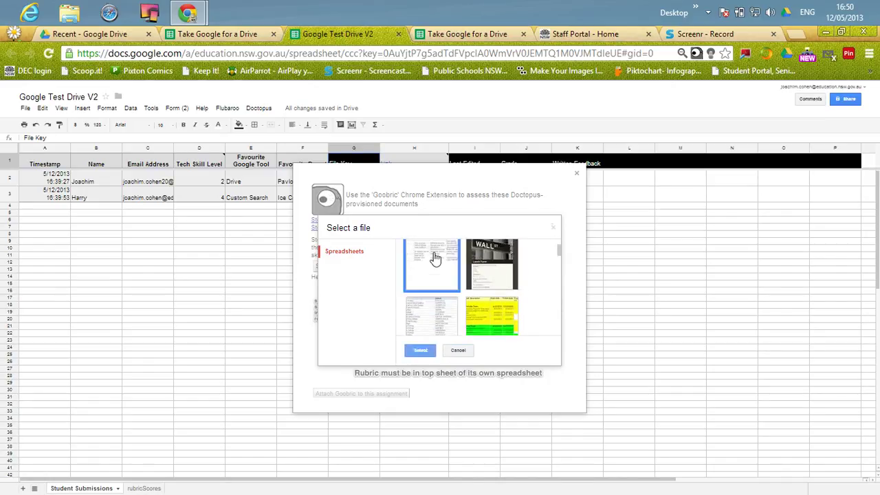
{"action": "left_click", "coordinate": [420, 349]}
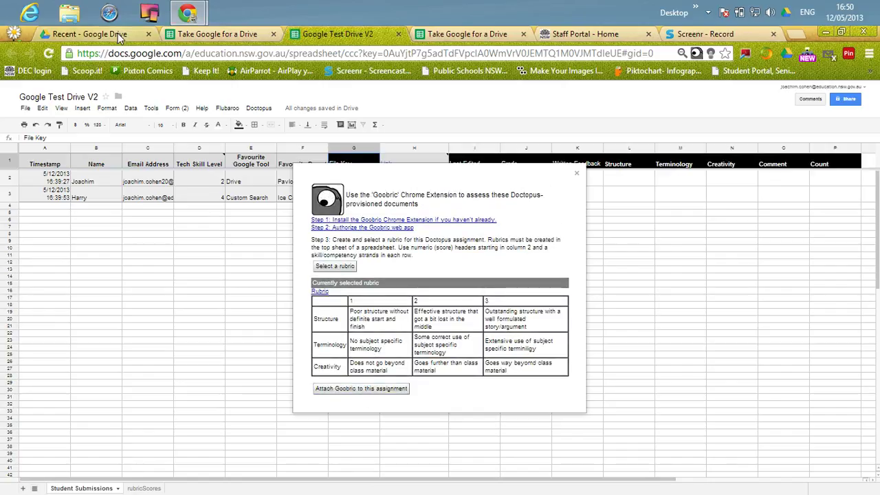
{"action": "left_click", "coordinate": [384, 389]}
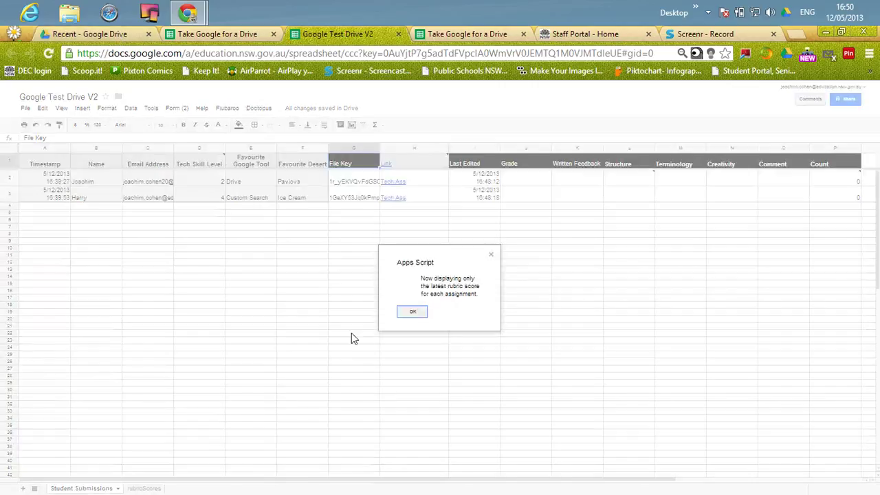
{"action": "left_click", "coordinate": [415, 311]}
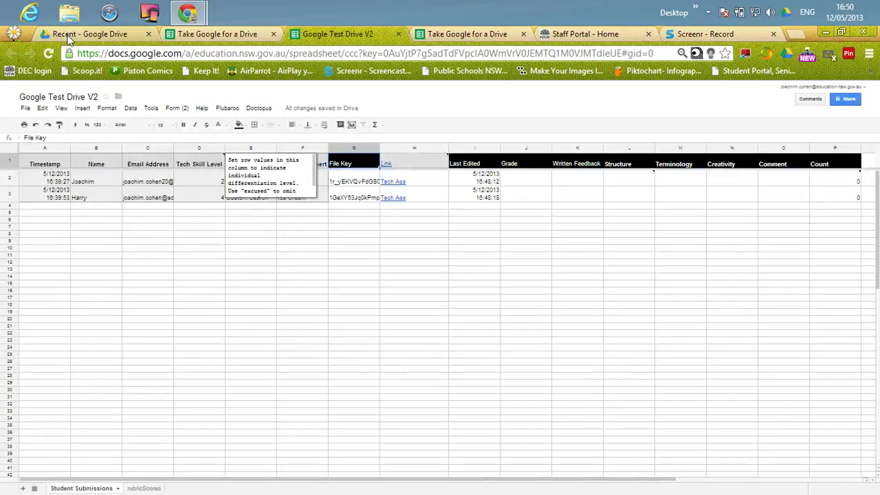
Switch to the list of recently opened files in Google Drive.
{"action": "left_click", "coordinate": [117, 34]}
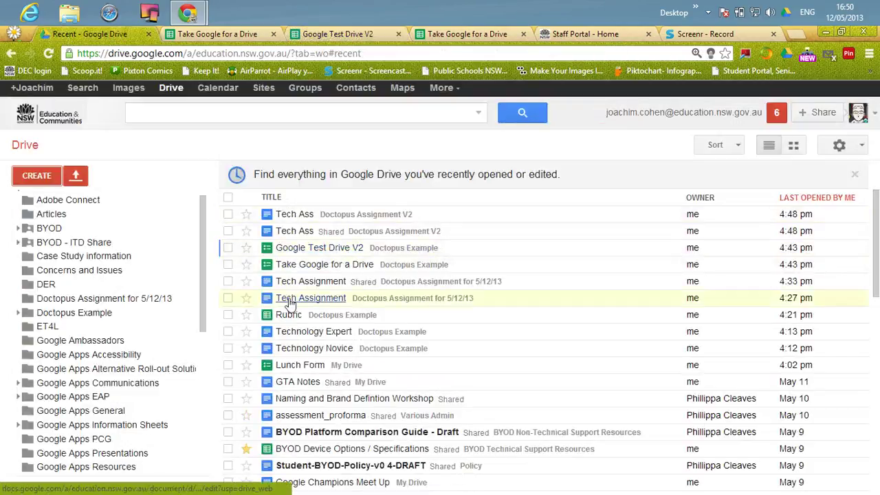